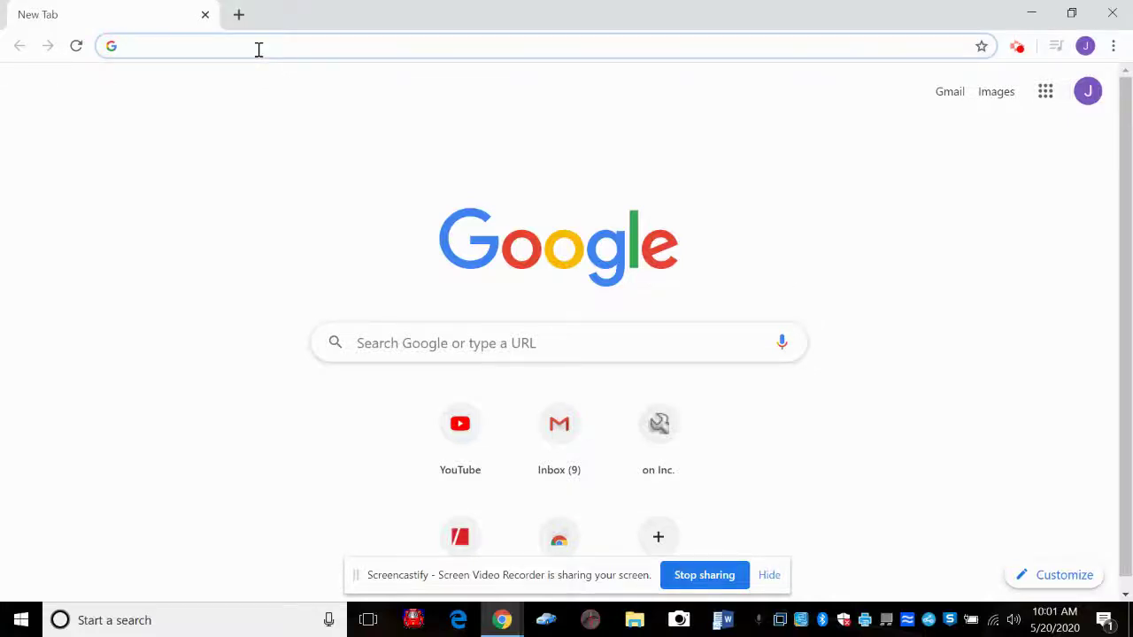
Load napaprolink.com in Chrome from the address bar's autocompletion.
type("nap")
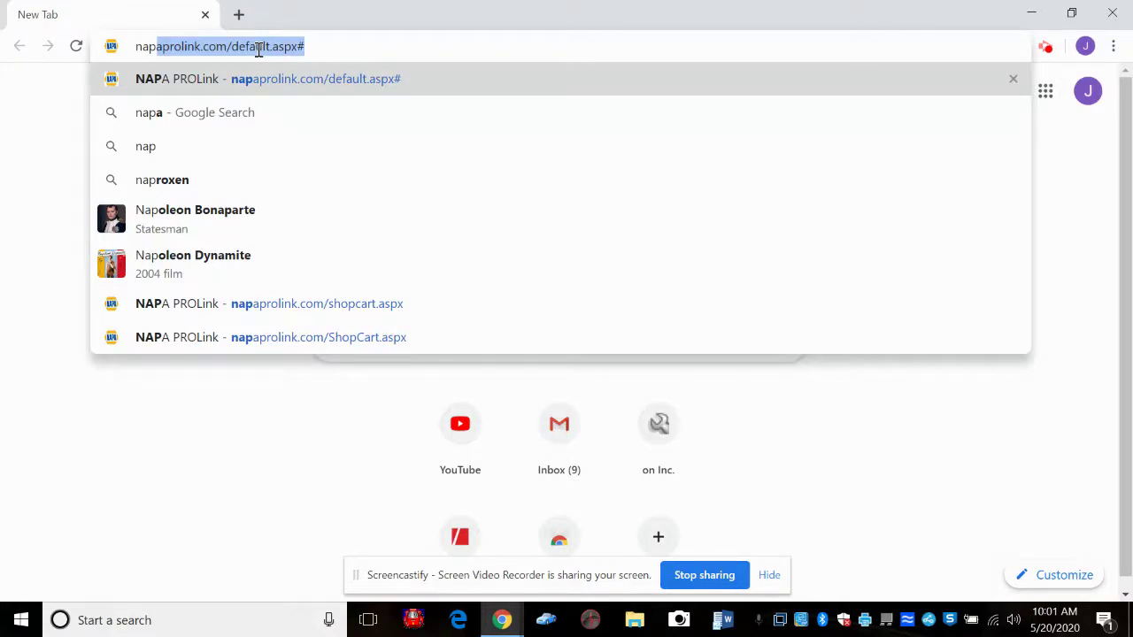
type("a")
key("Return")
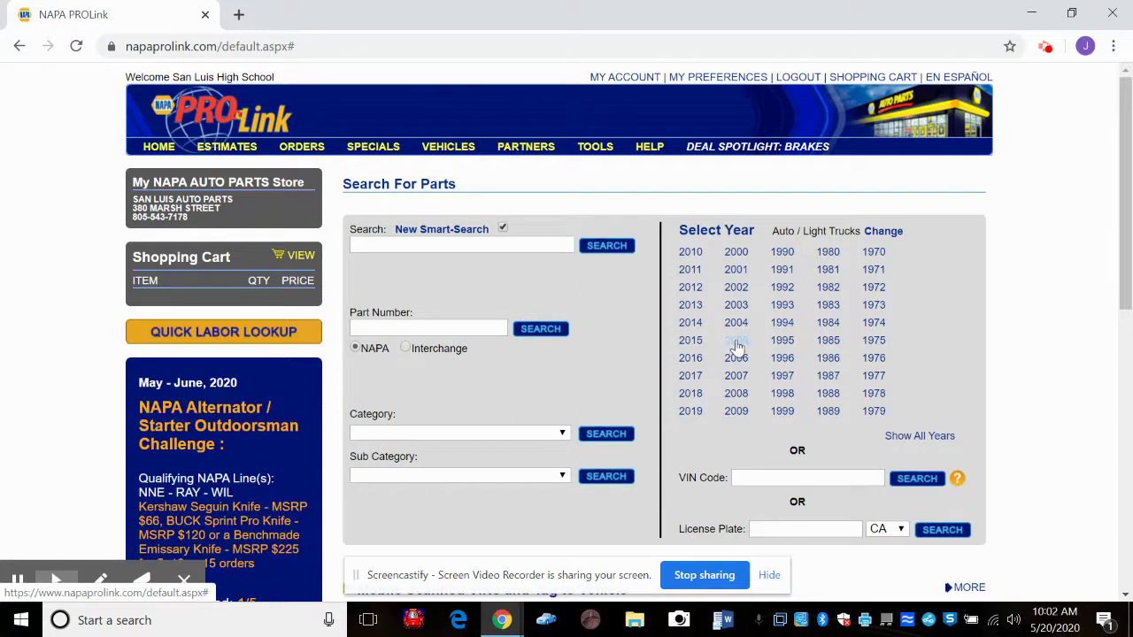
Select year 2005, make Toyota, model Tundra and the 4.7 L 4663 CC V8 DOHC 32 Valve engine.
left_click(736, 345)
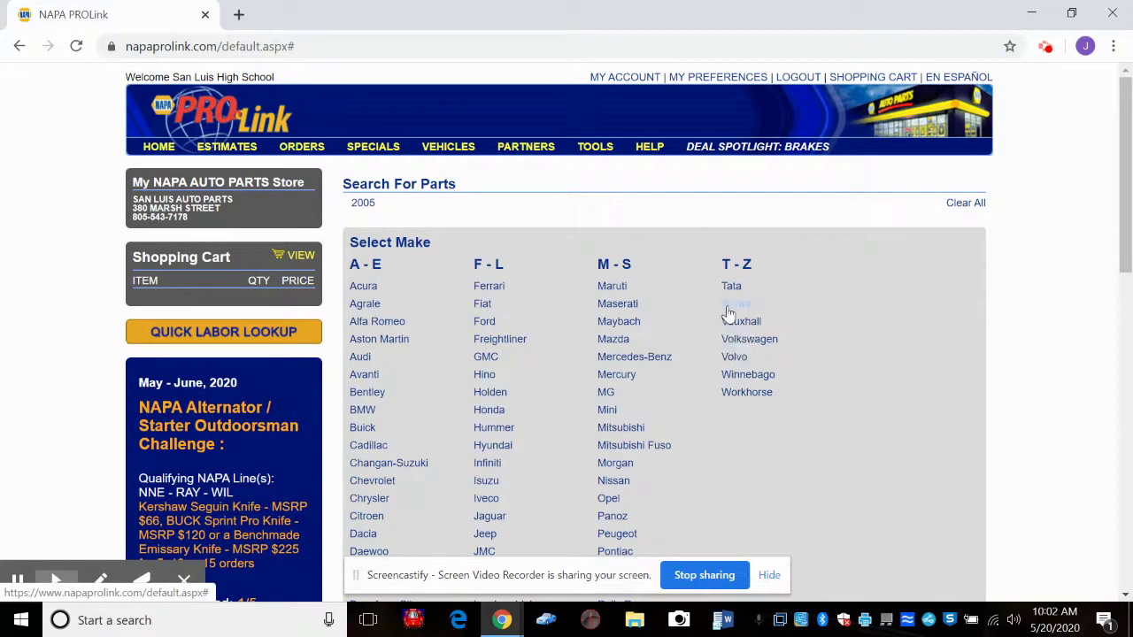
left_click(729, 306)
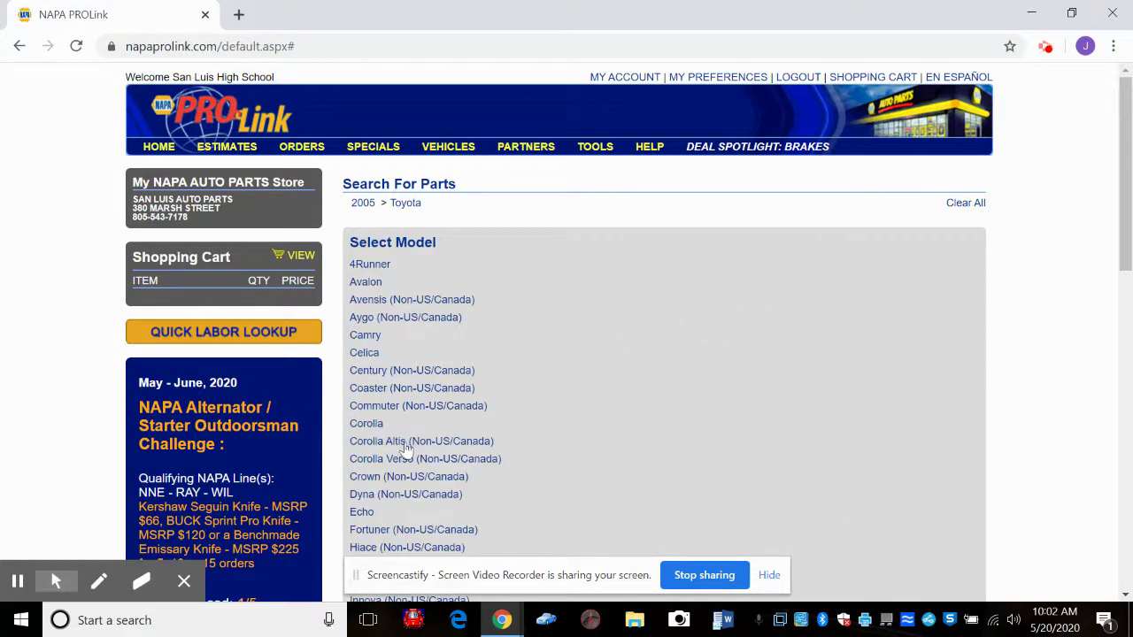
scroll(403, 449, "down", 4)
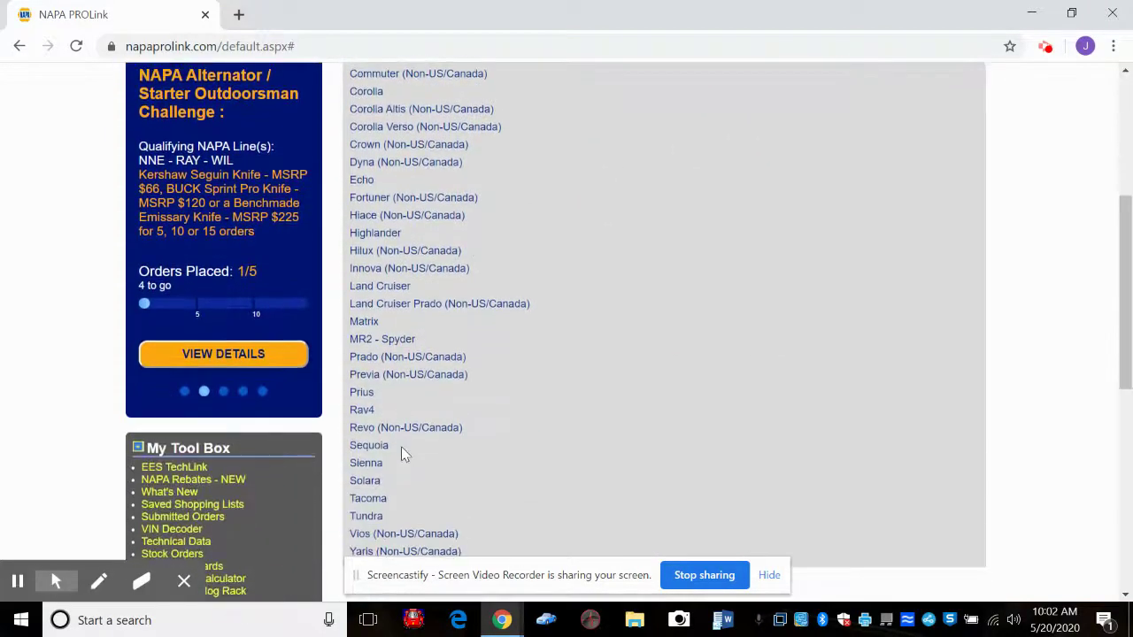
scroll(401, 446, "down", 1)
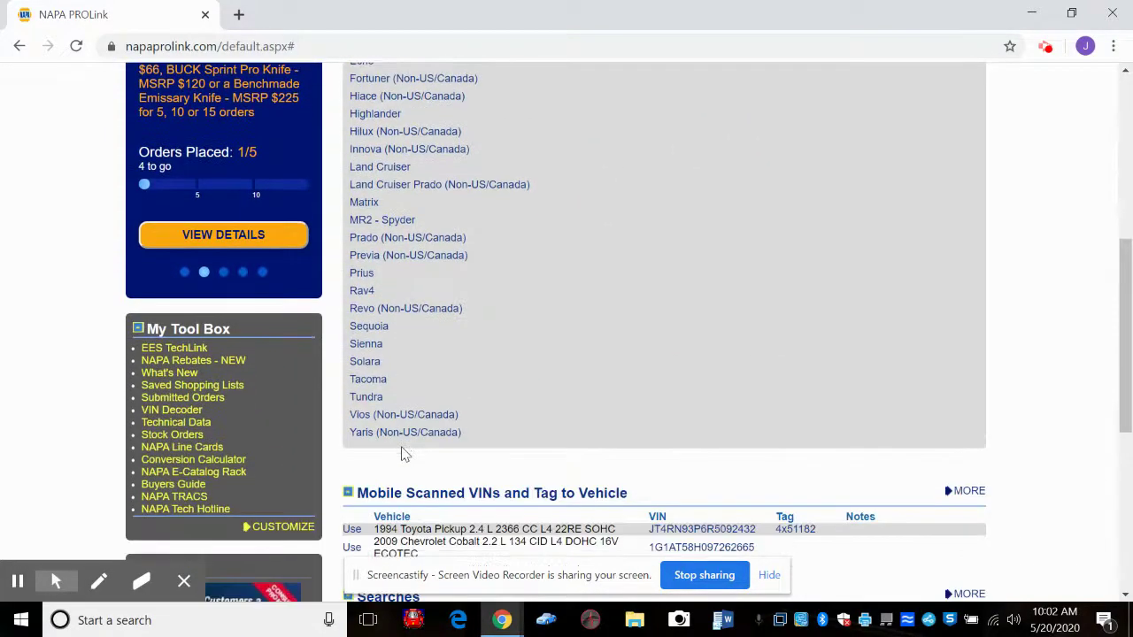
left_click(366, 397)
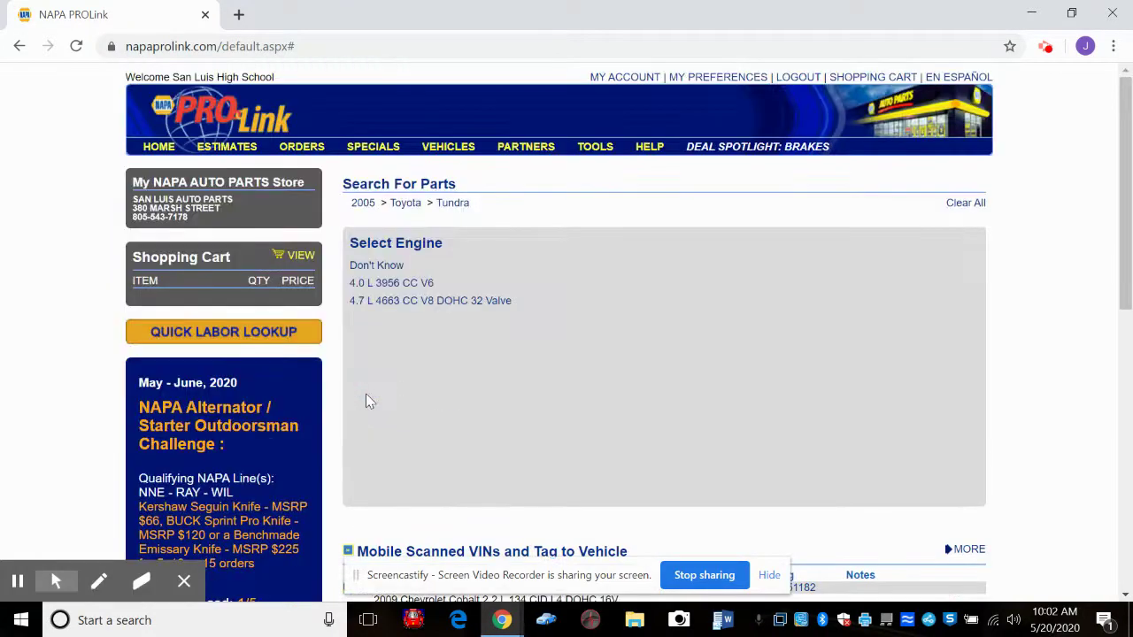
left_click(391, 302)
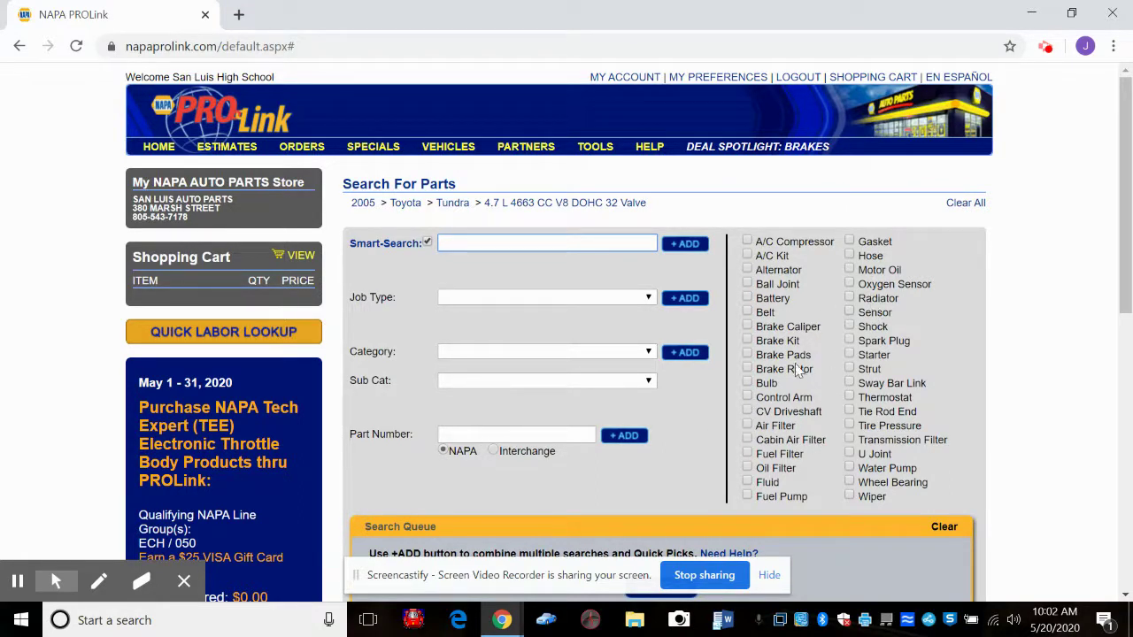
Add Oil Filter to the search queue and run the search for the Tundra.
left_click(747, 470)
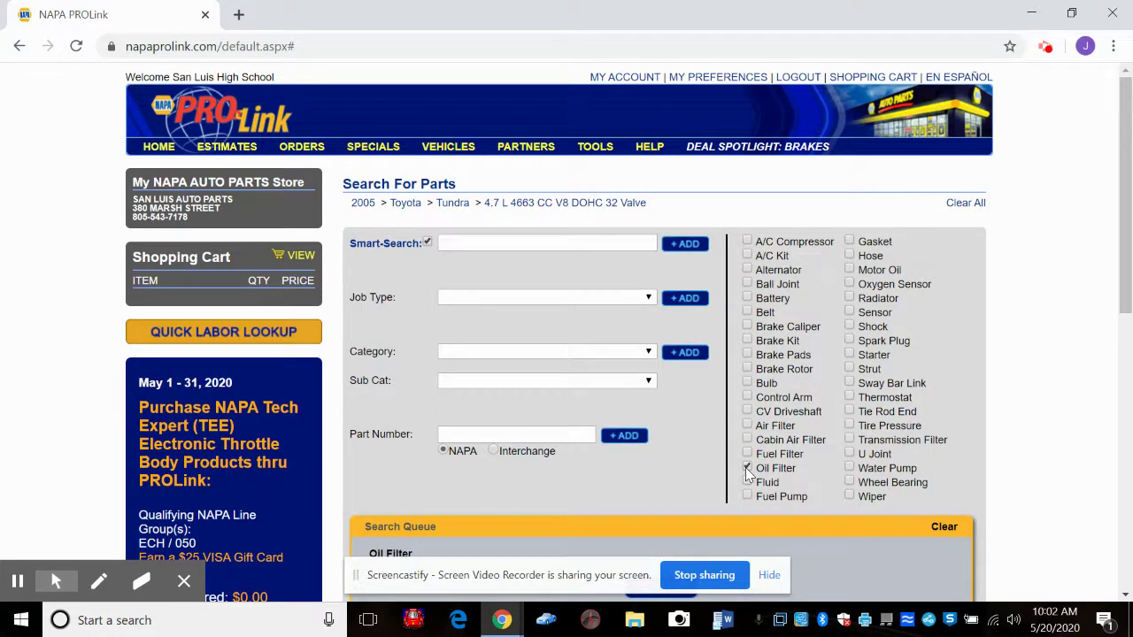
scroll(682, 434, "down", 2)
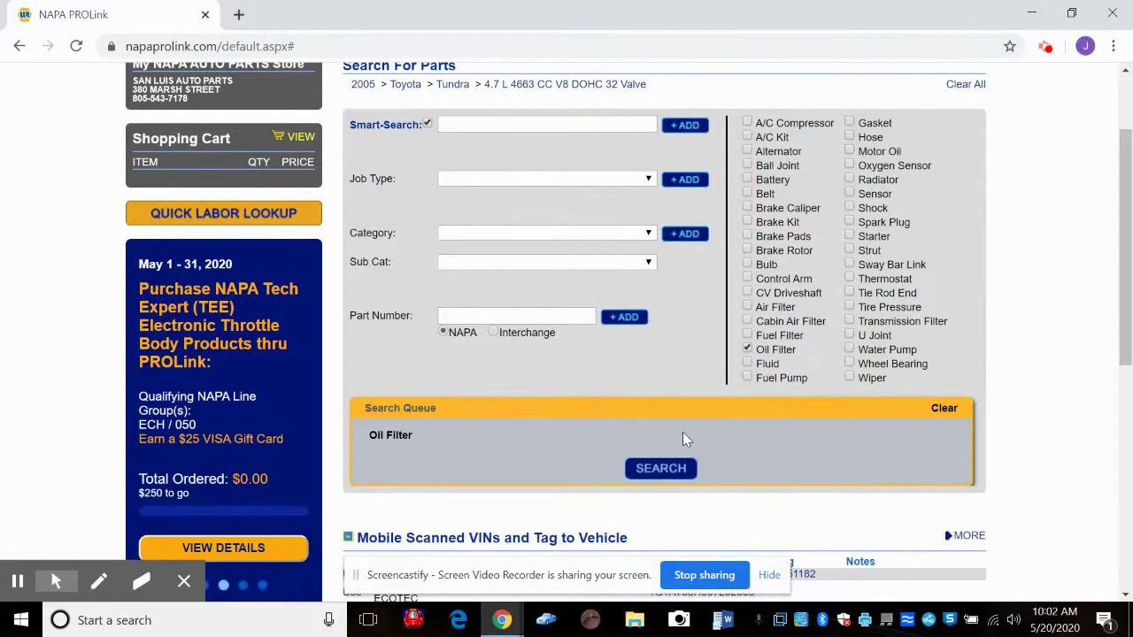
left_click(662, 471)
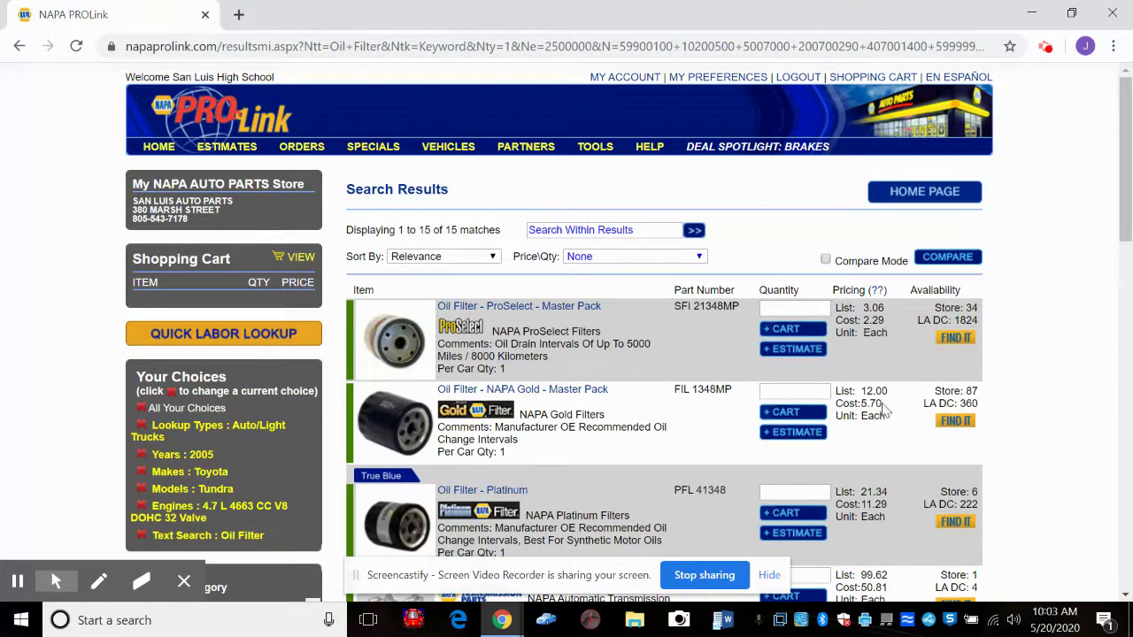
Highlight FIL 1348MP's $12.00 list price and its stock: 87 in store, 360 at LA DC.
left_click_drag(885, 410, 843, 405)
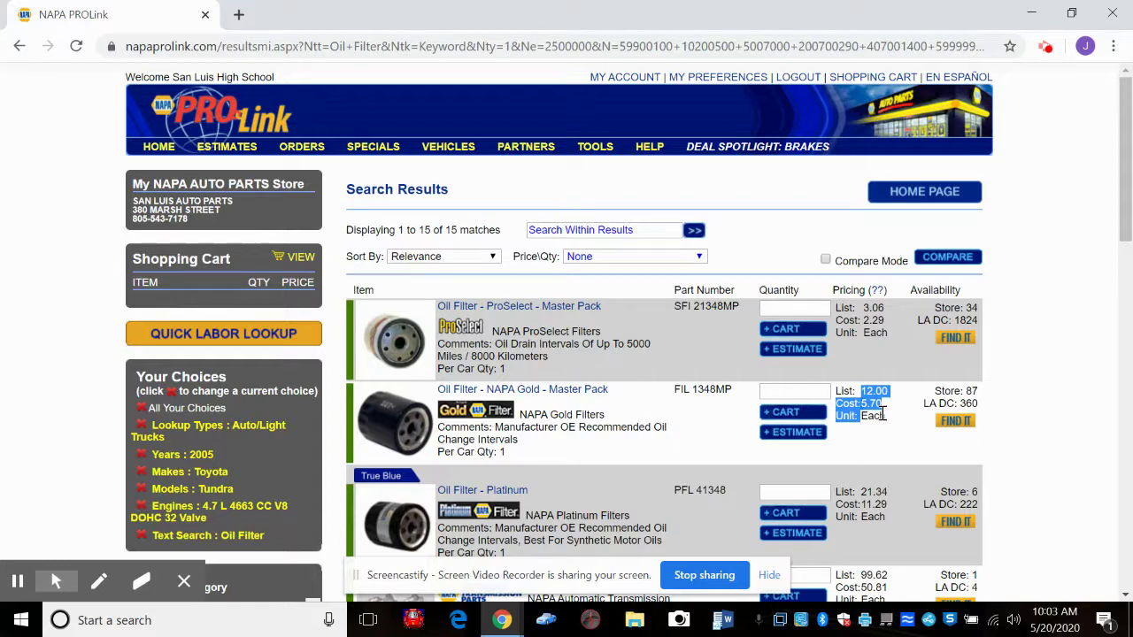
left_click(913, 442)
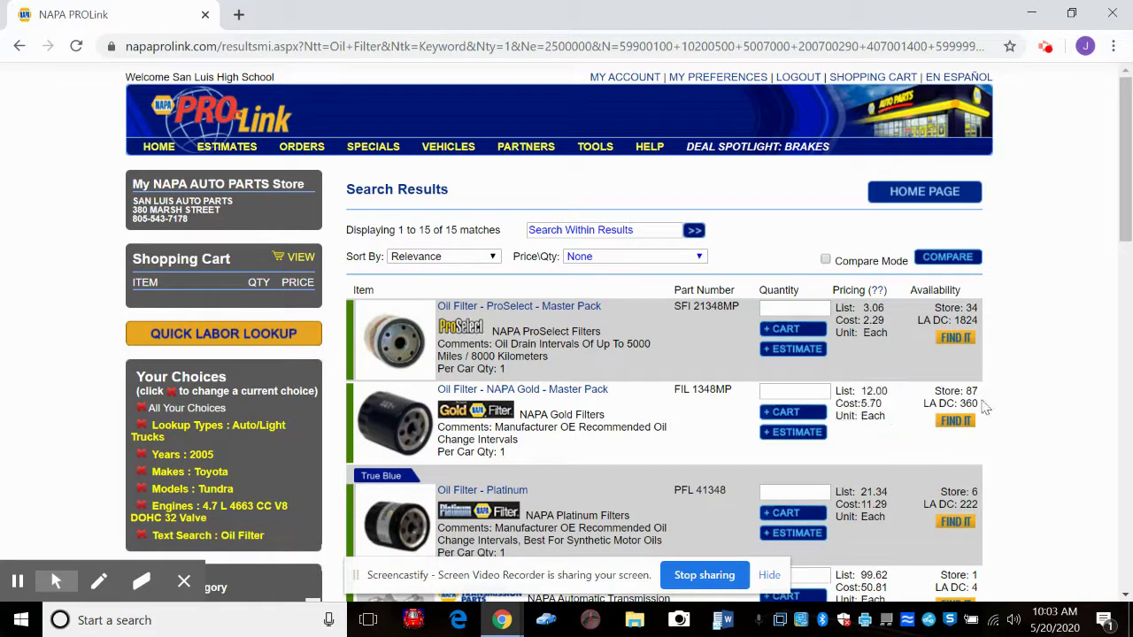
left_click_drag(997, 401, 1000, 403)
left_click(1000, 404)
left_click(974, 390)
left_click_drag(974, 390, 928, 397)
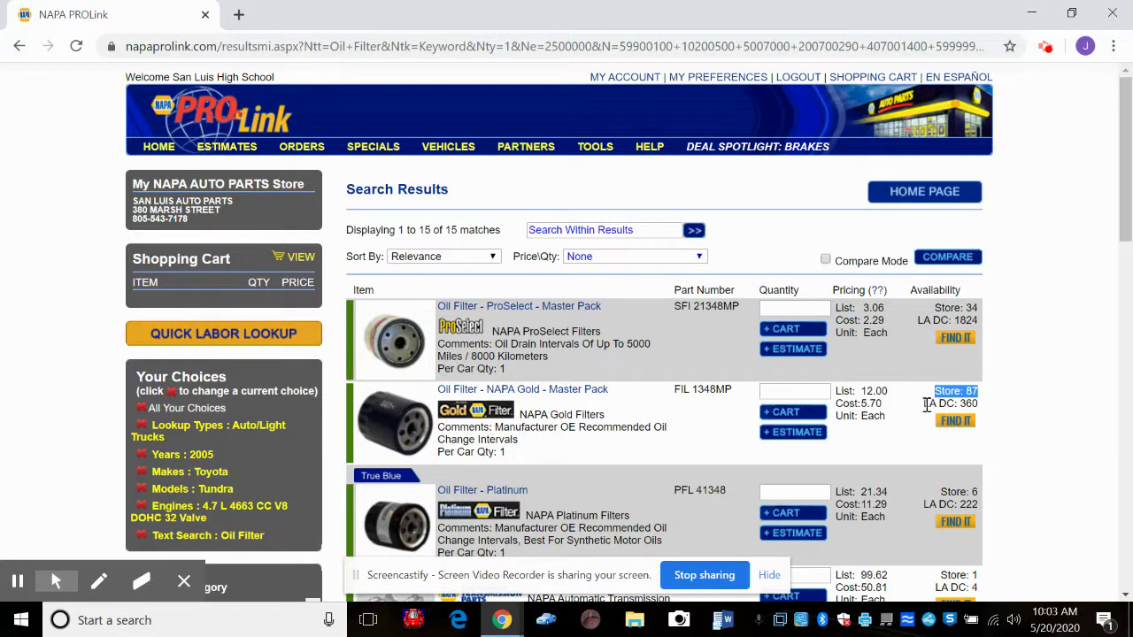
left_click_drag(926, 409, 980, 404)
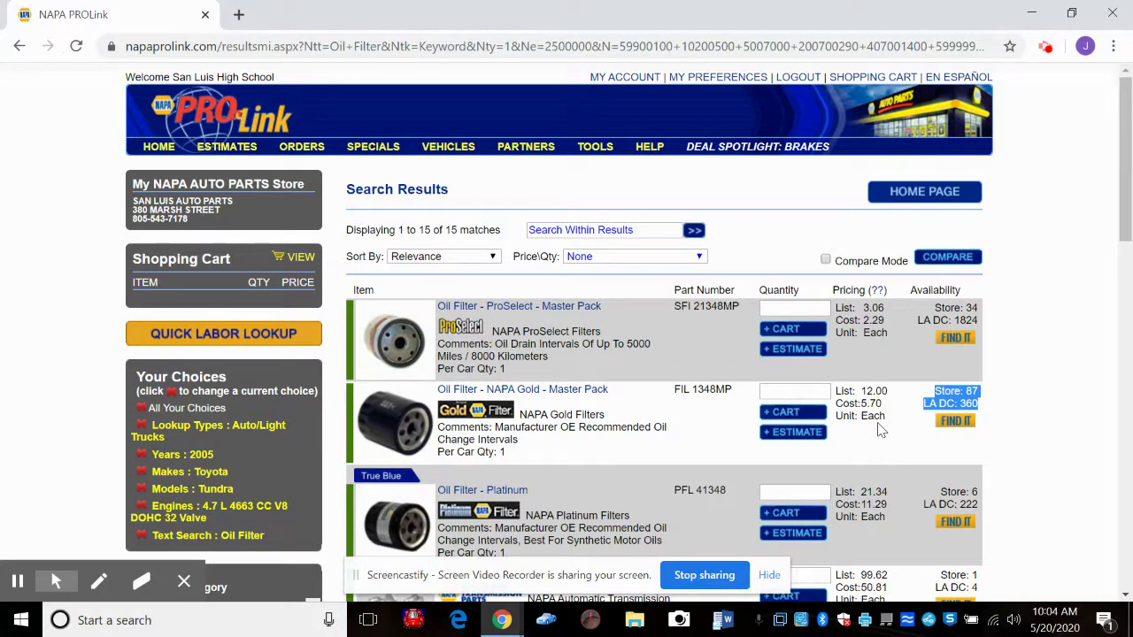
Add quantity 1 of NAPA Gold filter FIL 1348MP to the cart and go to checkout.
left_click(796, 391)
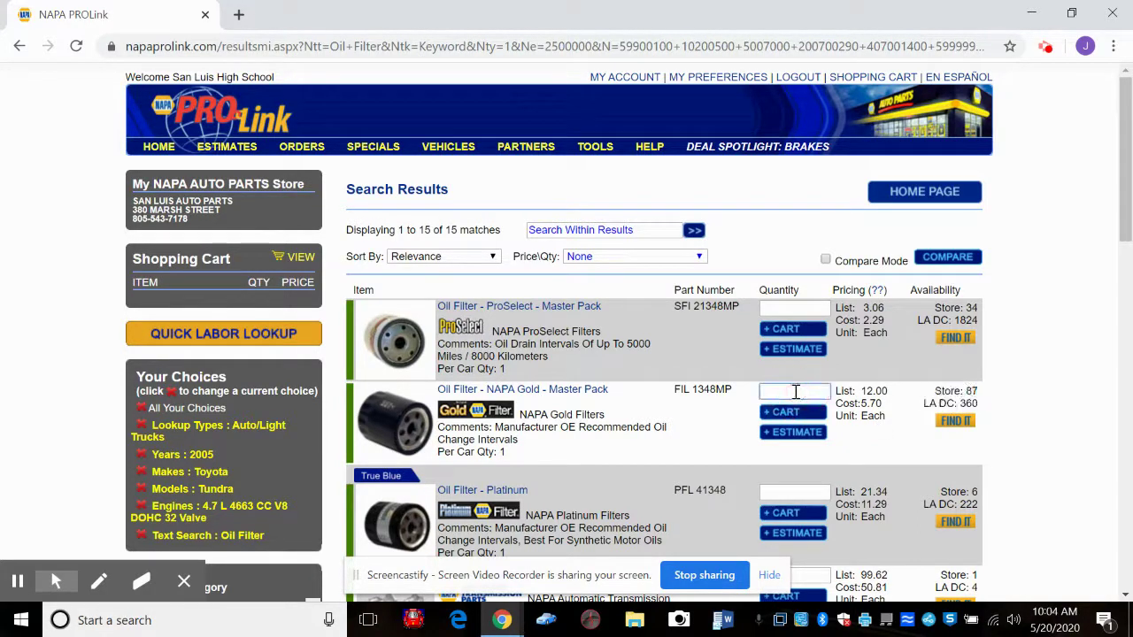
type("1")
left_click(781, 415)
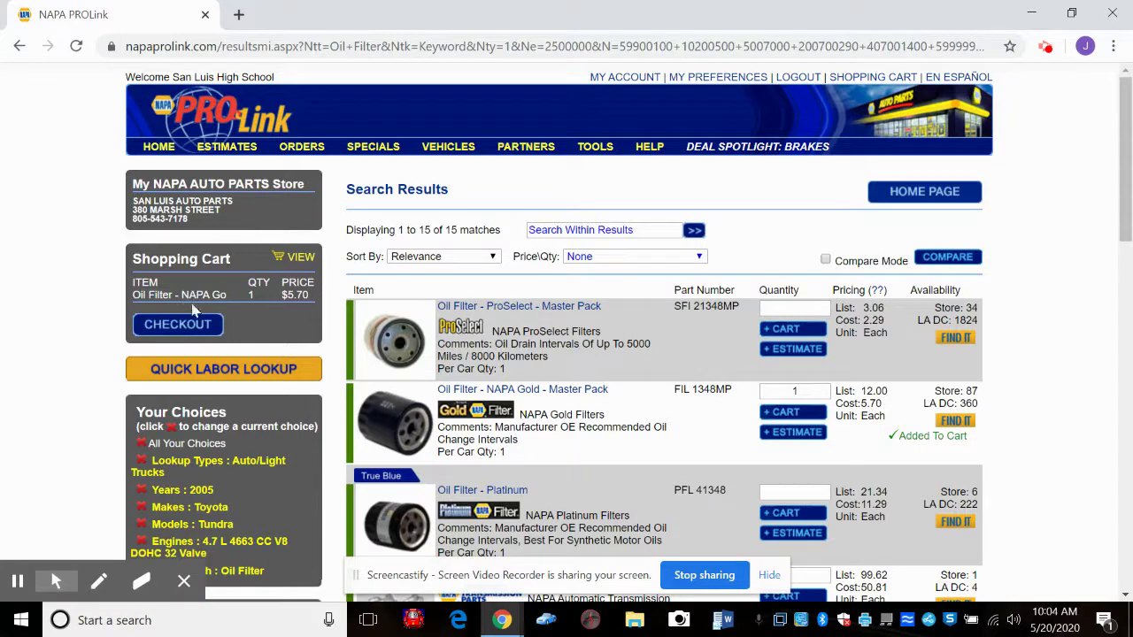
left_click(195, 328)
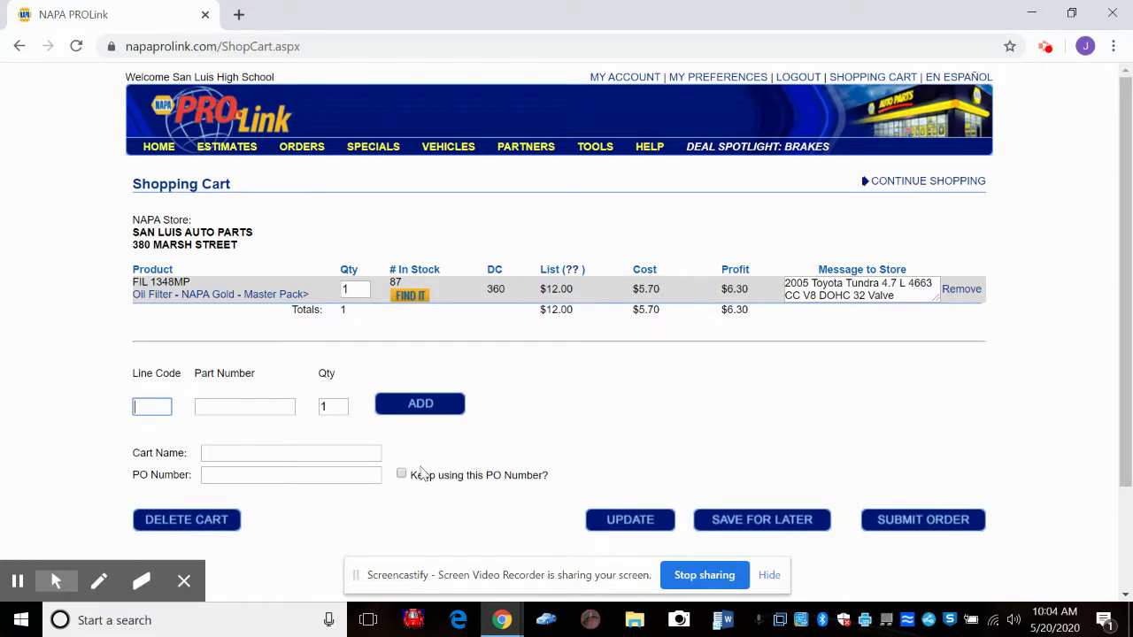
Enter a PO number naming the customer's Tundra and update the cart.
left_click(334, 474)
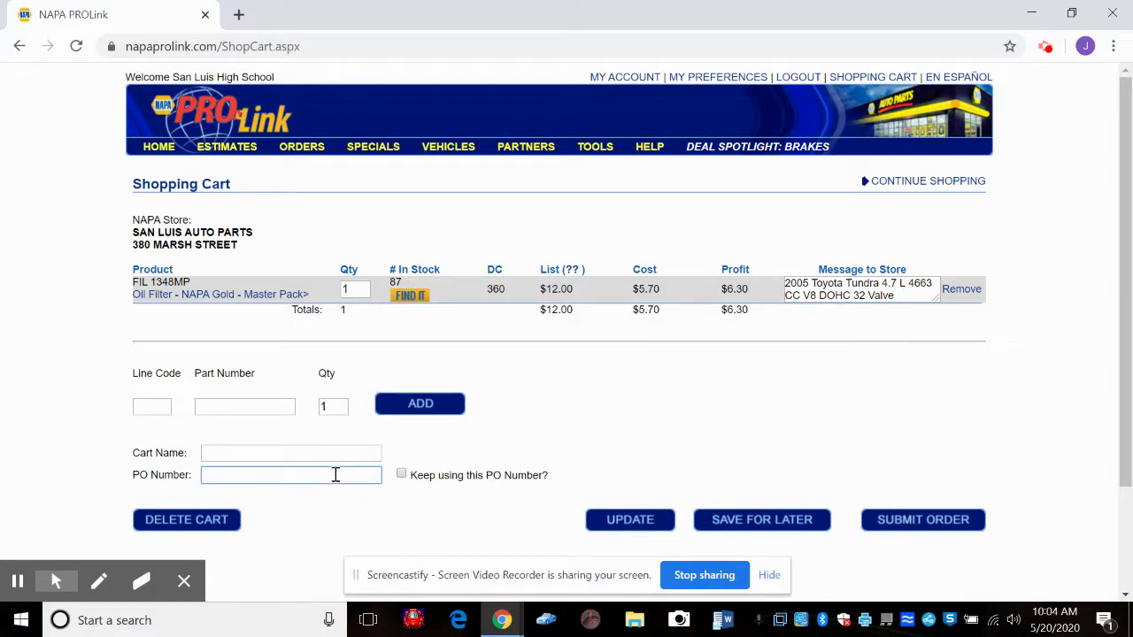
type("Mr L's Tundra")
left_click(602, 530)
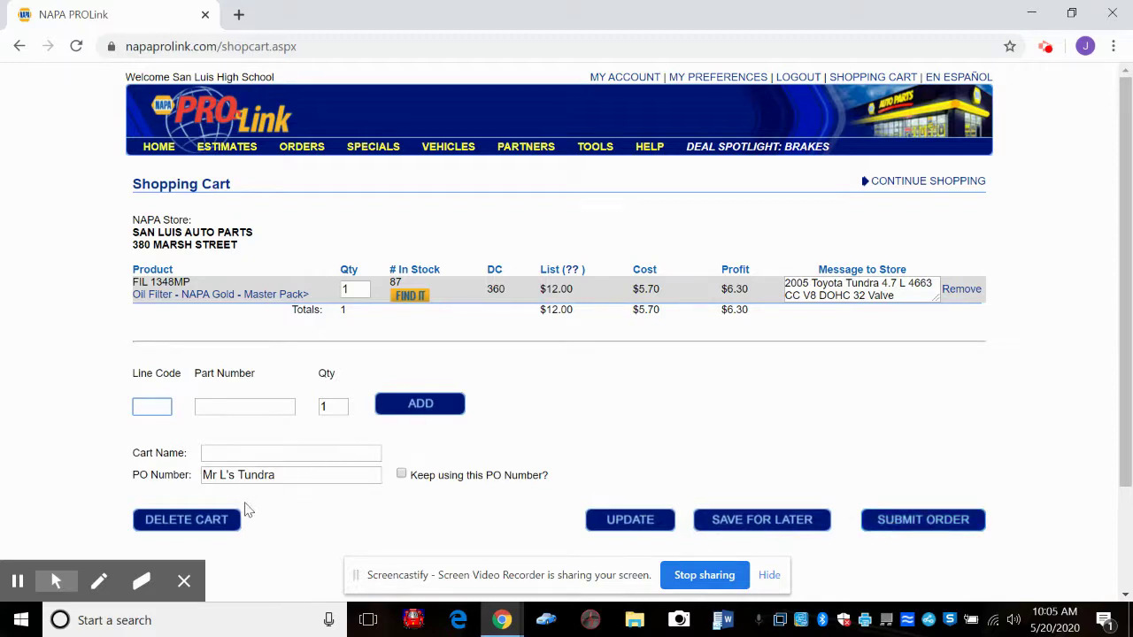
Delete the shopping cart holding the FIL 1348MP filter.
left_click(228, 525)
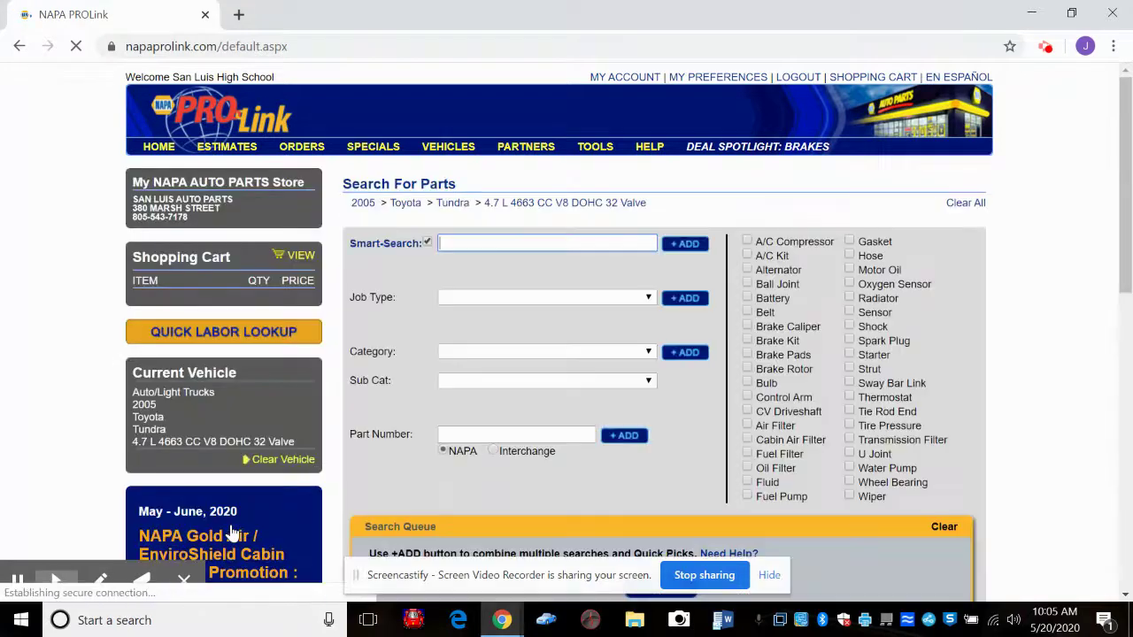